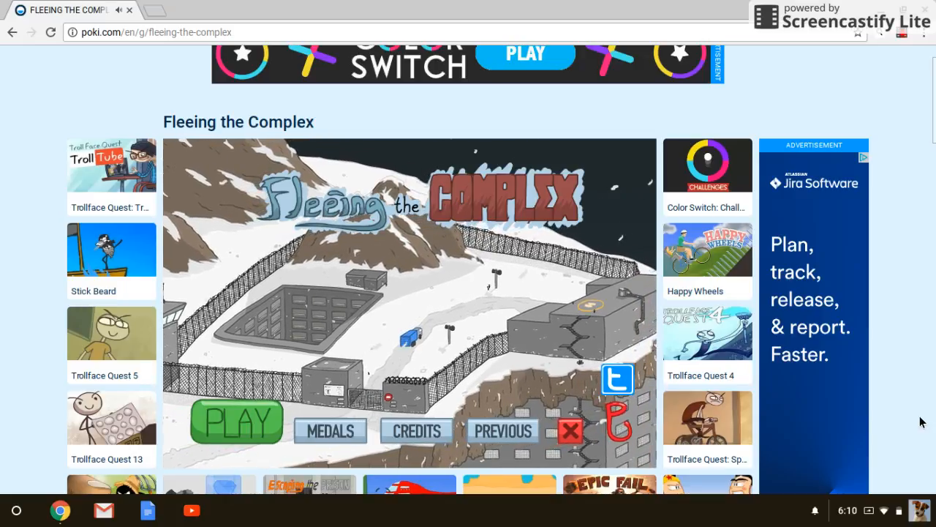
Start a new game from the title screen and let the intro run to the holding-cell choices.
click(267, 435)
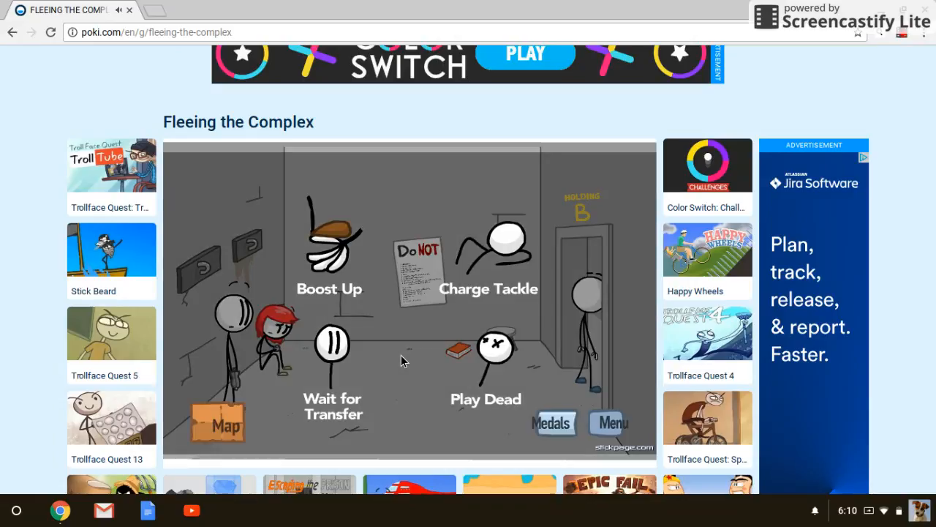
Charge Tackle the guard, fail with Speed Shoes, retry and choose Acrobatics.
click(494, 291)
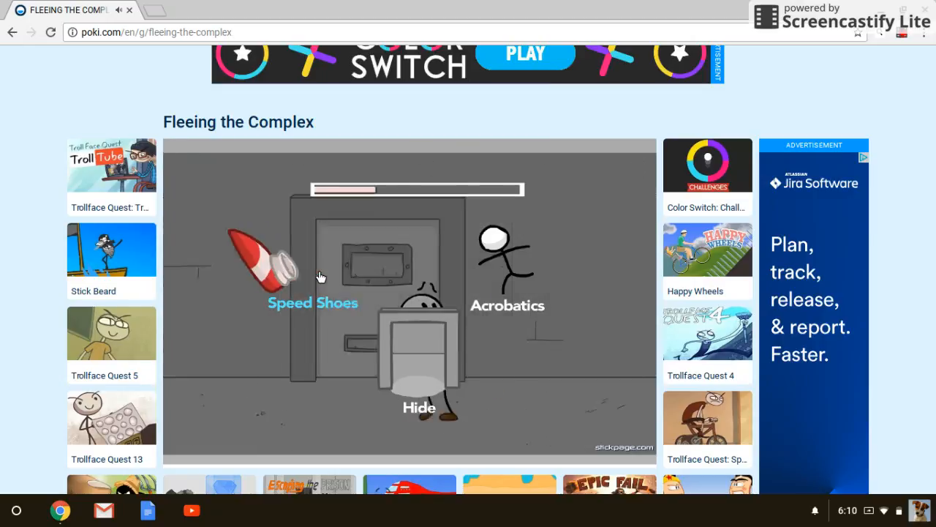
click(318, 277)
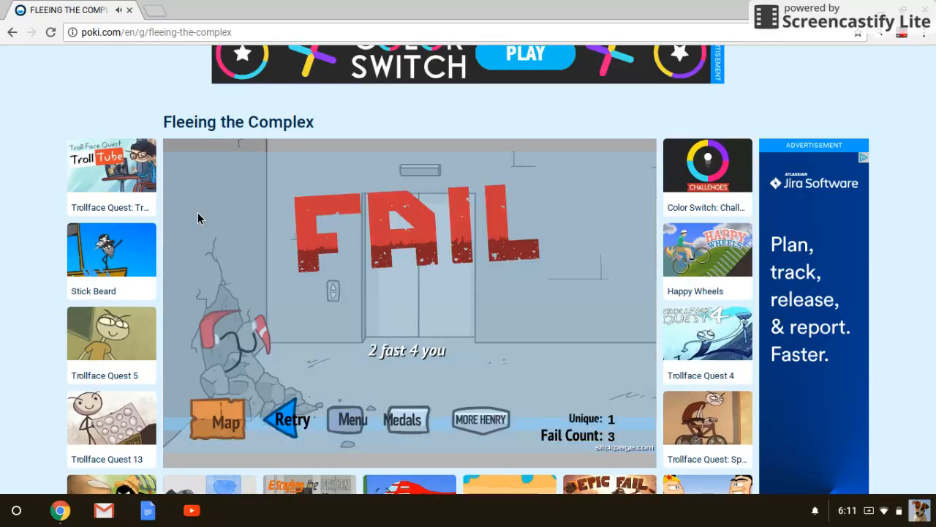
click(285, 421)
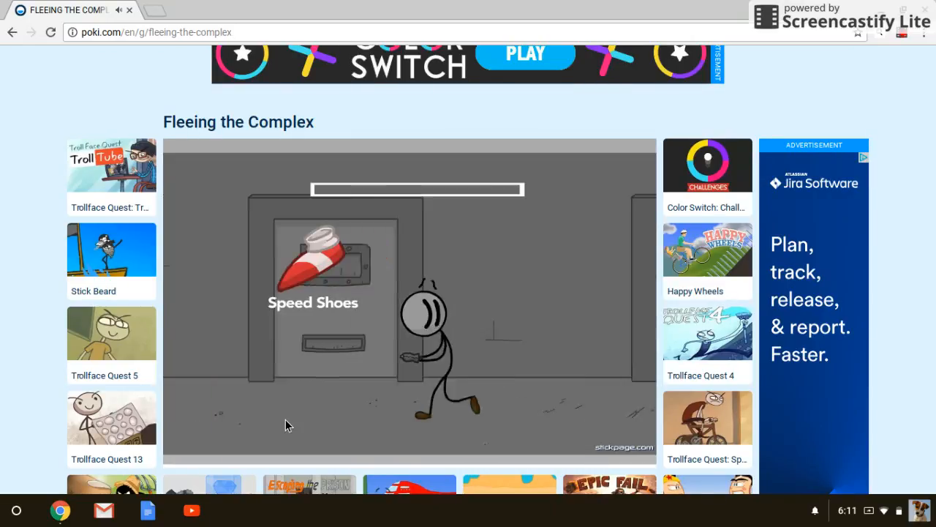
click(514, 264)
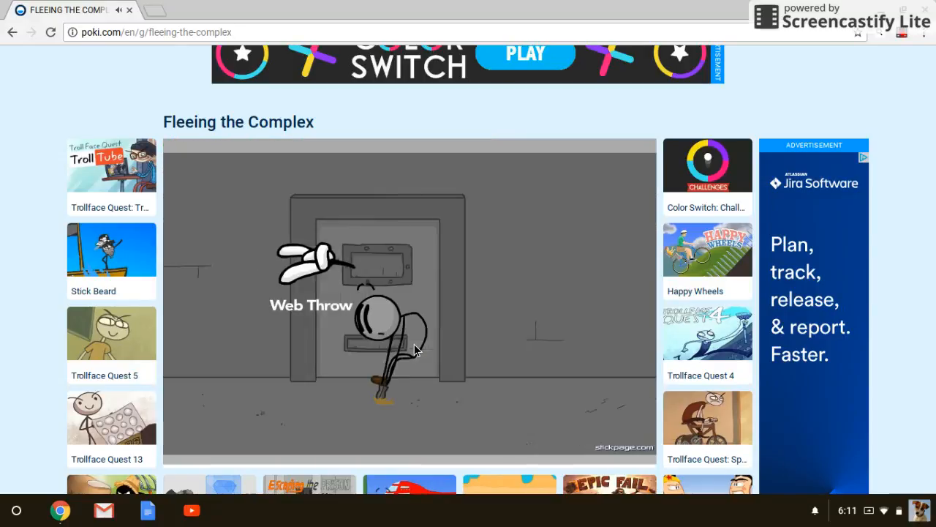
Choose Web Throw, stop the cycling item box for a jump-scare fail, then retry from the map.
click(432, 353)
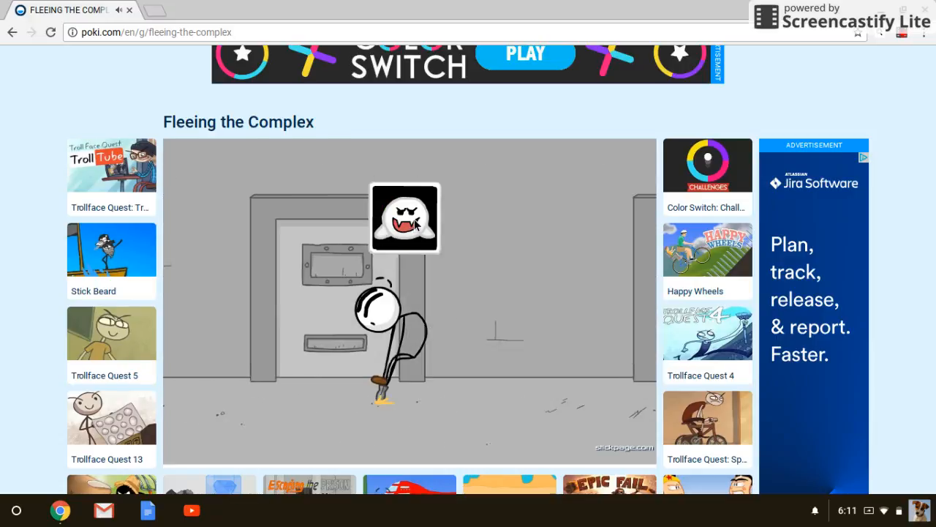
click(414, 221)
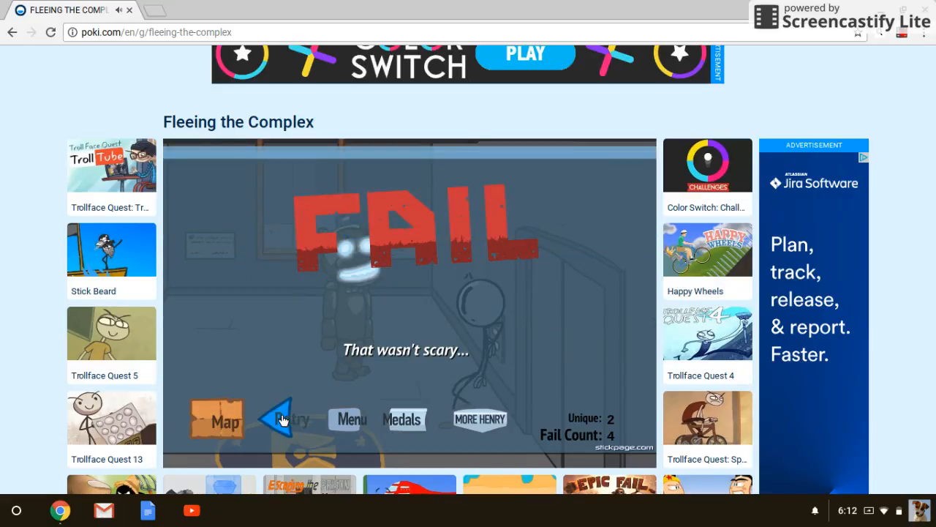
click(283, 419)
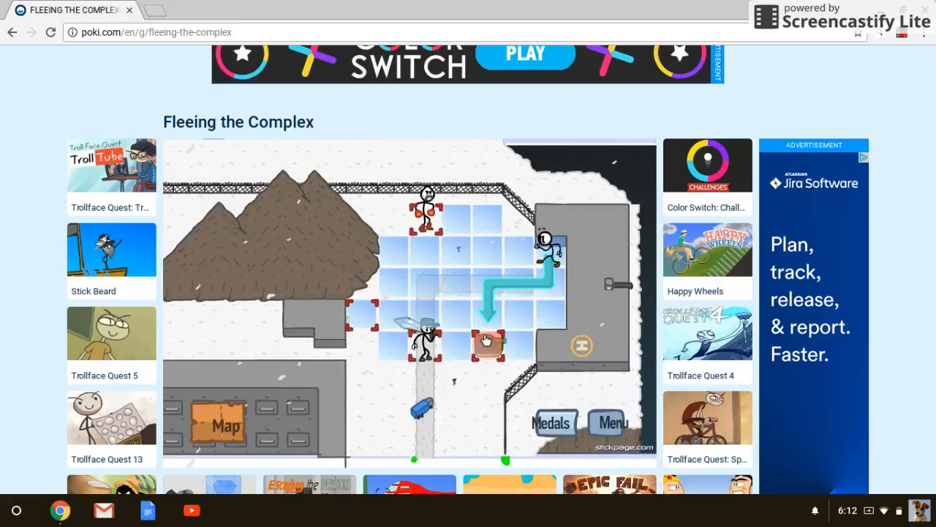
Move Henry across the map tiles onto the tank and retry after that fail.
click(430, 336)
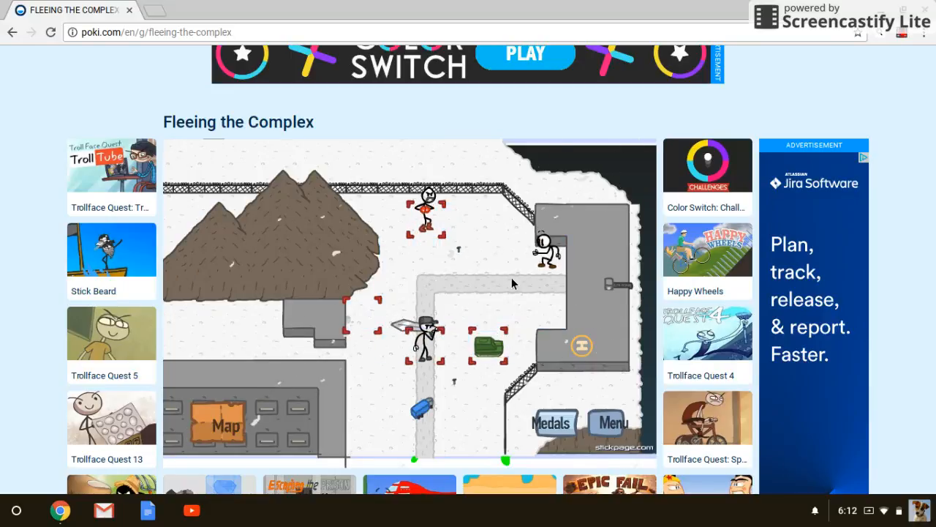
click(484, 342)
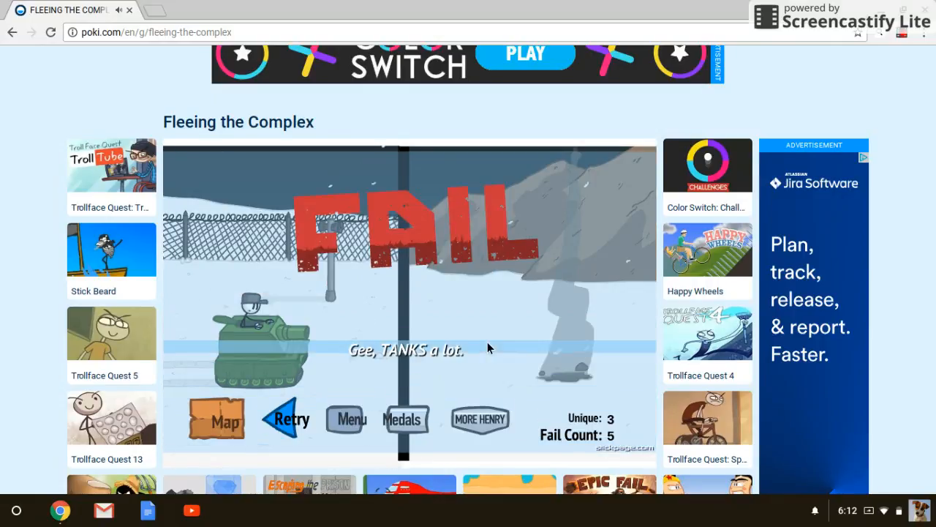
click(289, 414)
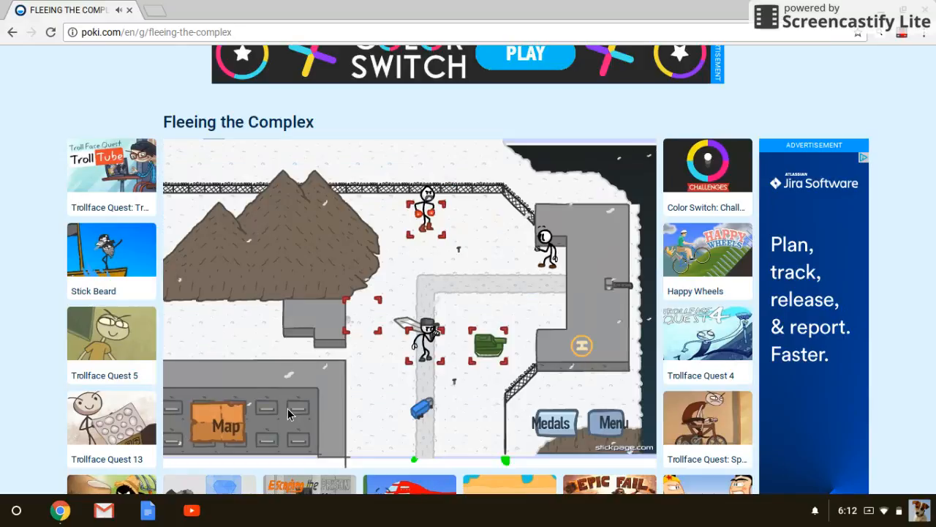
Take the duel-scene path to the truck choices and pick Costume.
click(423, 340)
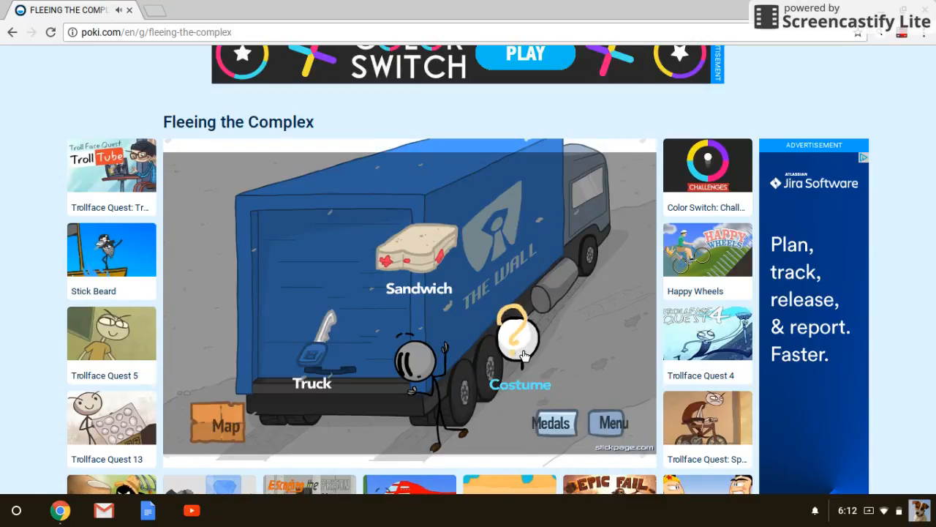
click(523, 355)
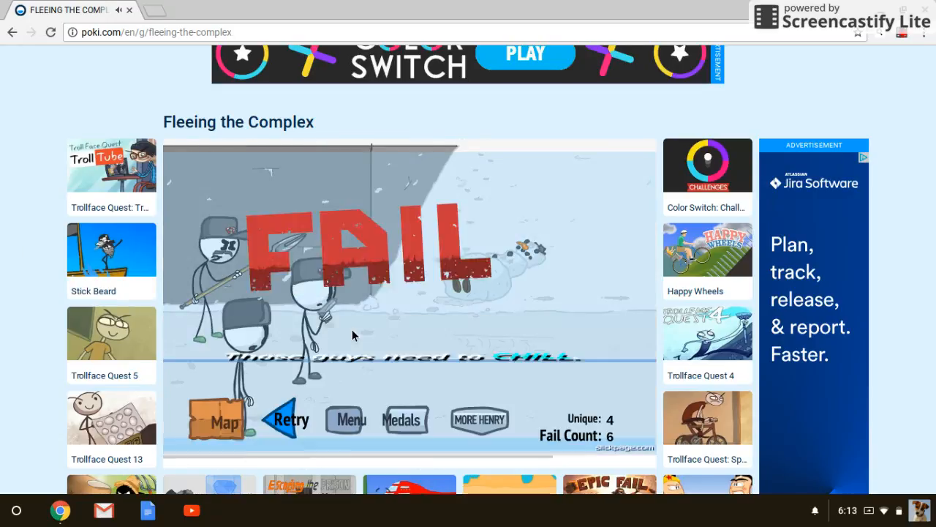
Retry after Costume, fail with Sandwich, then take the Truck into the humvee chase.
click(294, 428)
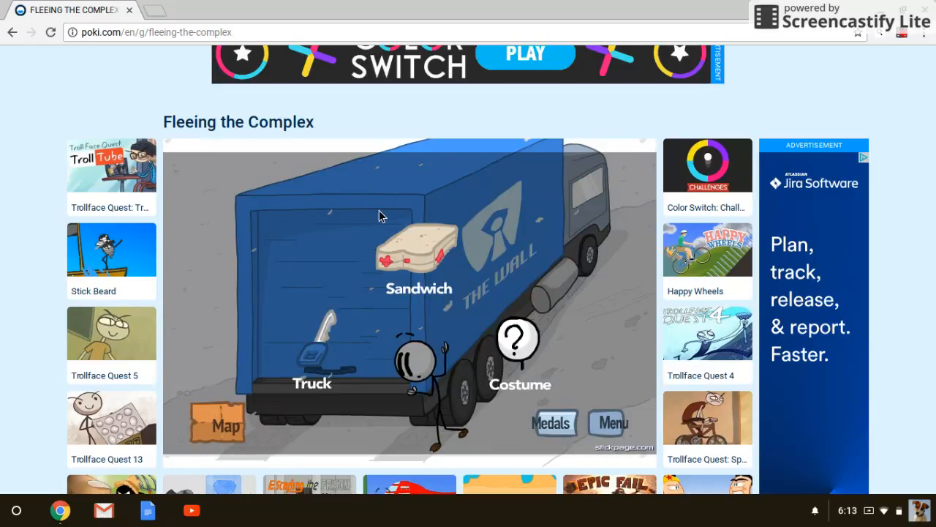
click(420, 251)
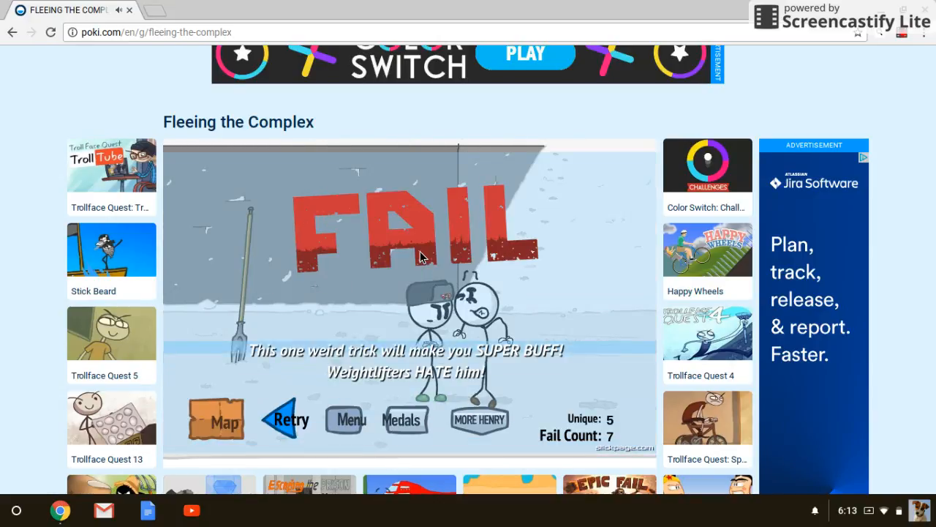
click(284, 425)
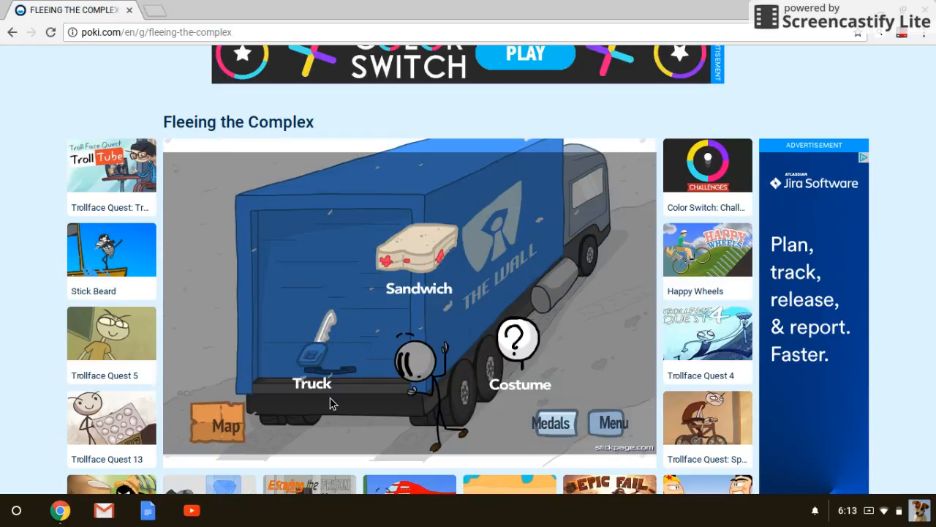
click(327, 369)
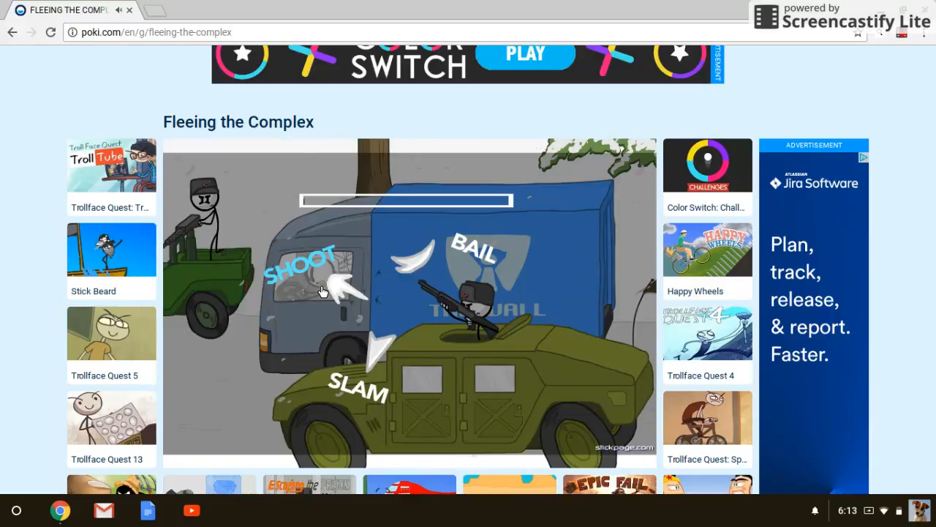
Fail the chase by shooting at the humvee soldier and with another action, retrying each time.
click(323, 291)
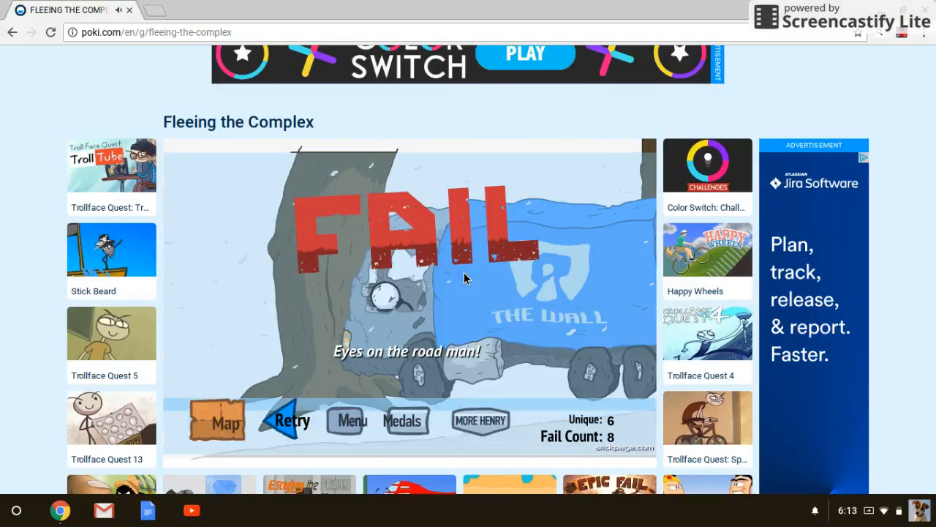
click(289, 425)
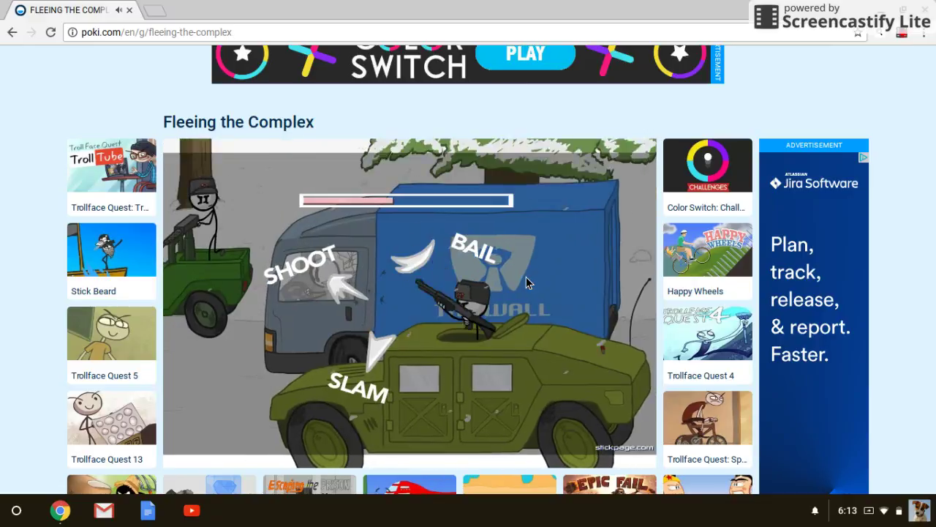
click(405, 266)
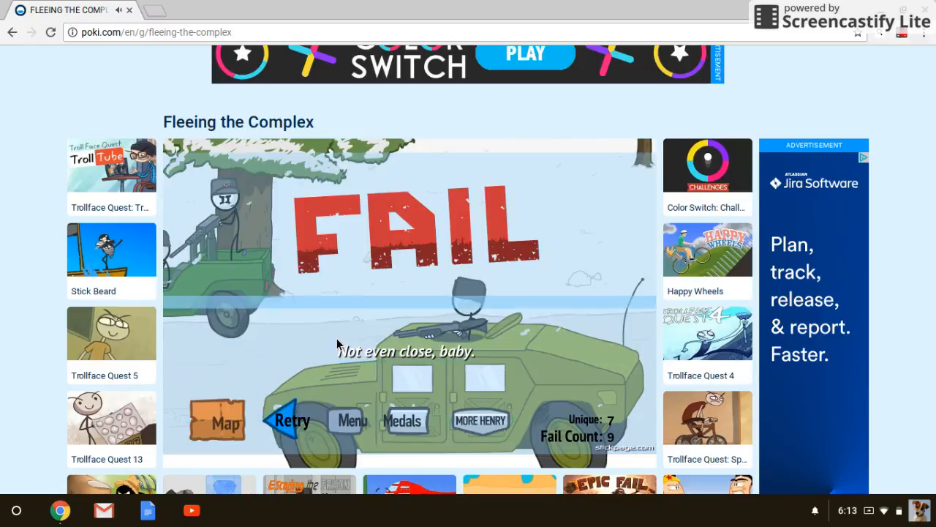
click(288, 420)
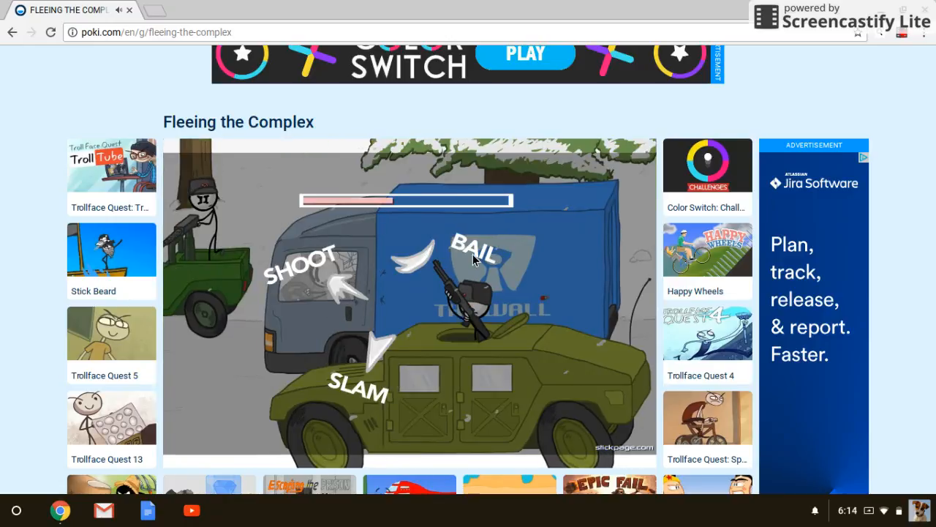
Fail again with a chase action and by bailing out of the truck, then retry to the SHOOT/BAIL/SLAM prompt.
click(472, 259)
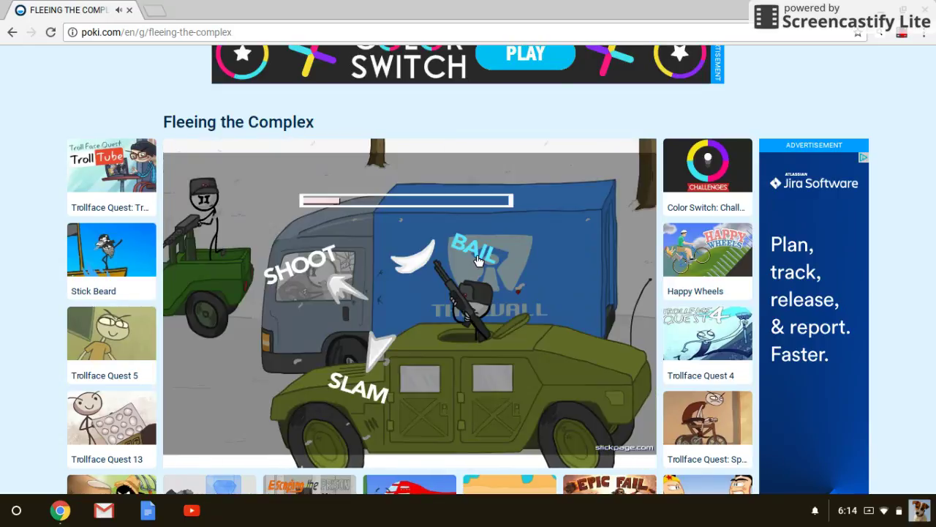
click(476, 258)
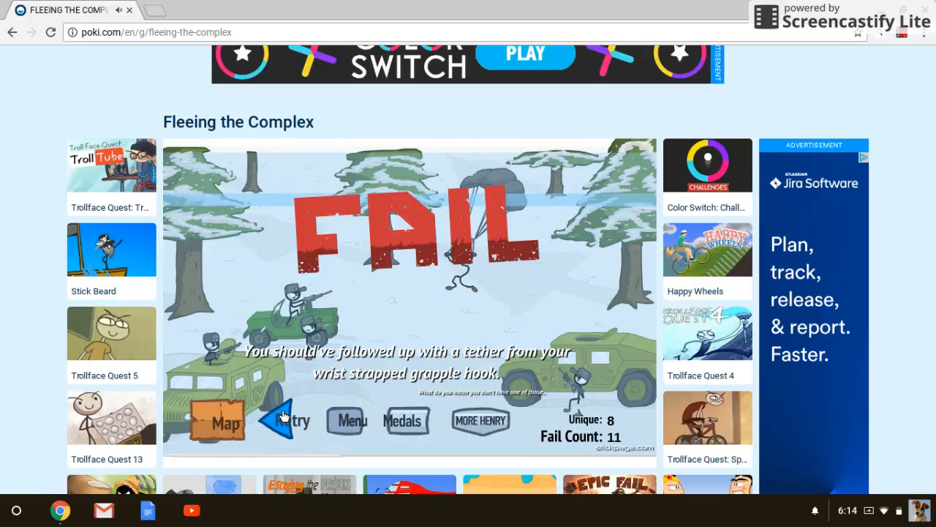
click(282, 415)
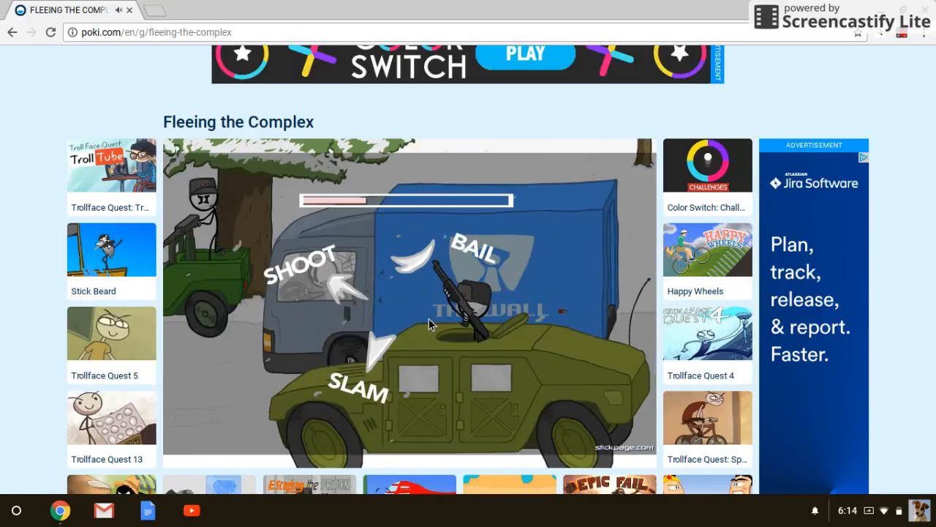
Slam the humvee, use the Warp Star and Airbag, surrender into a fail, then retry.
click(377, 369)
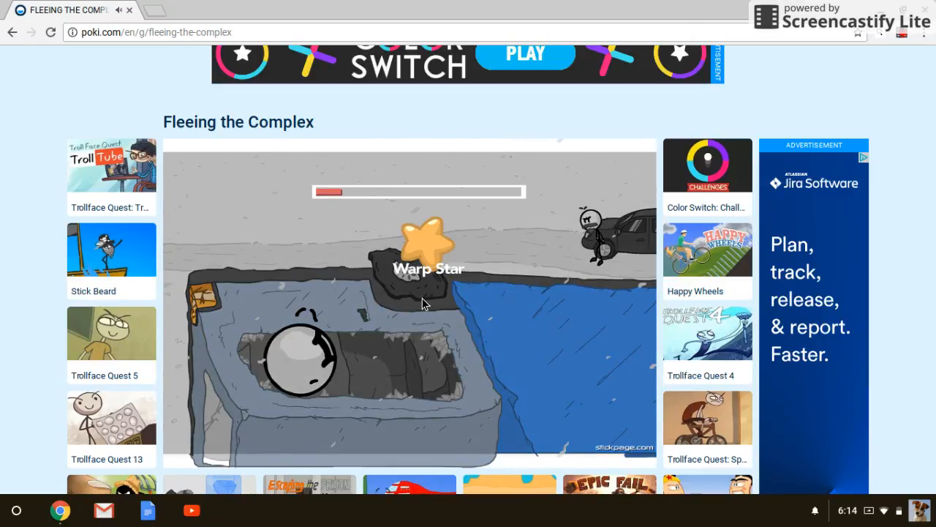
click(434, 231)
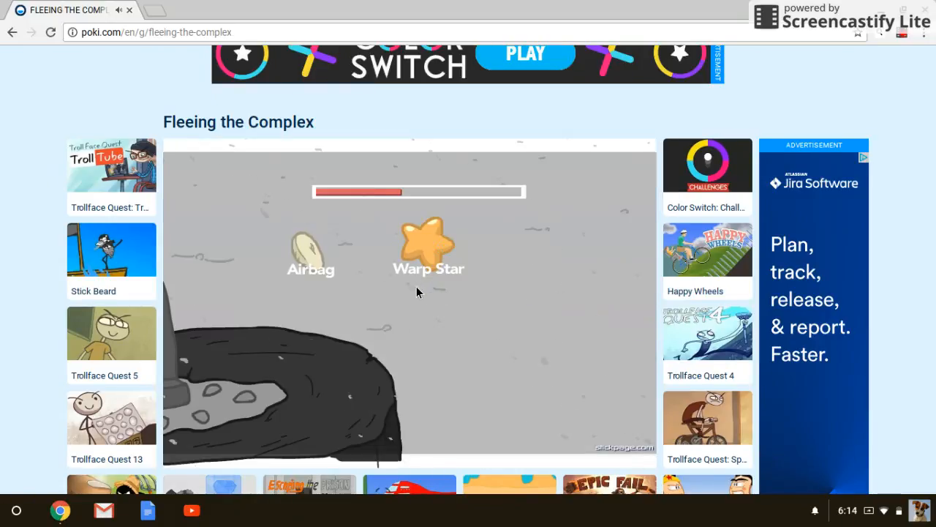
click(328, 275)
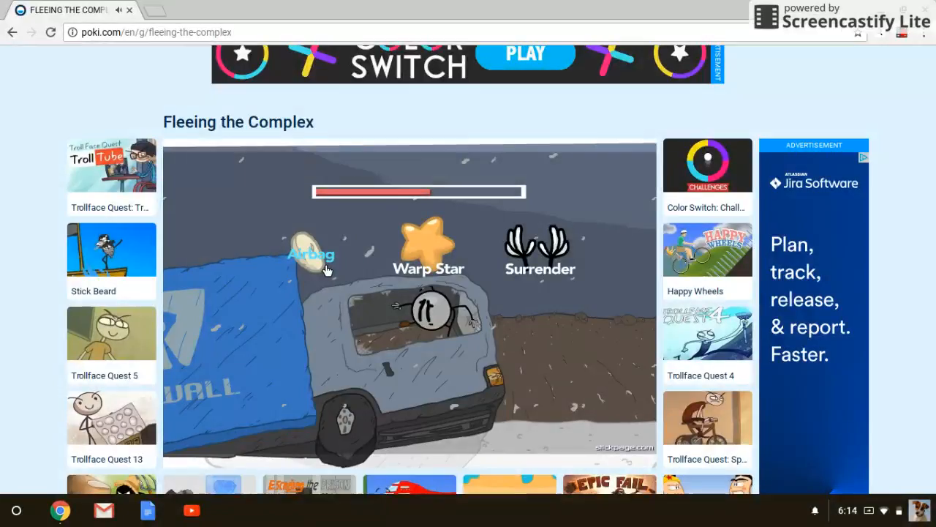
click(558, 242)
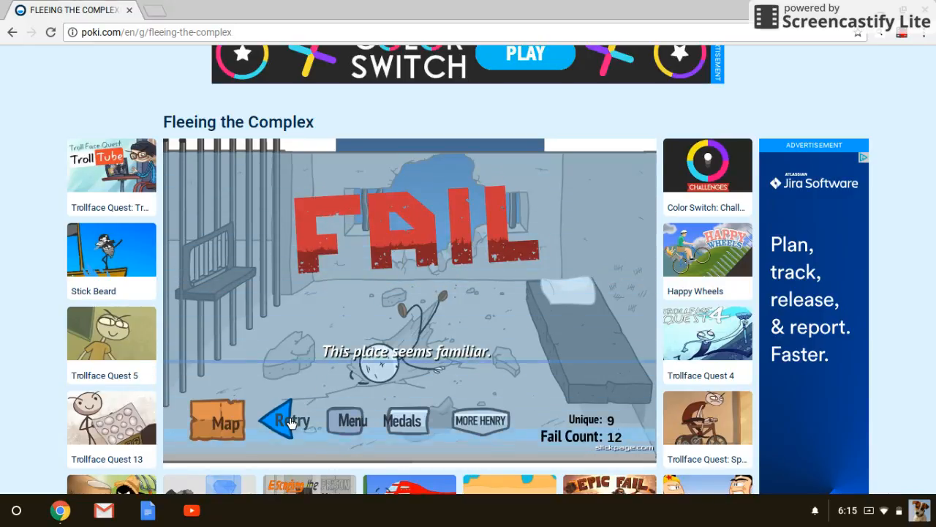
click(291, 422)
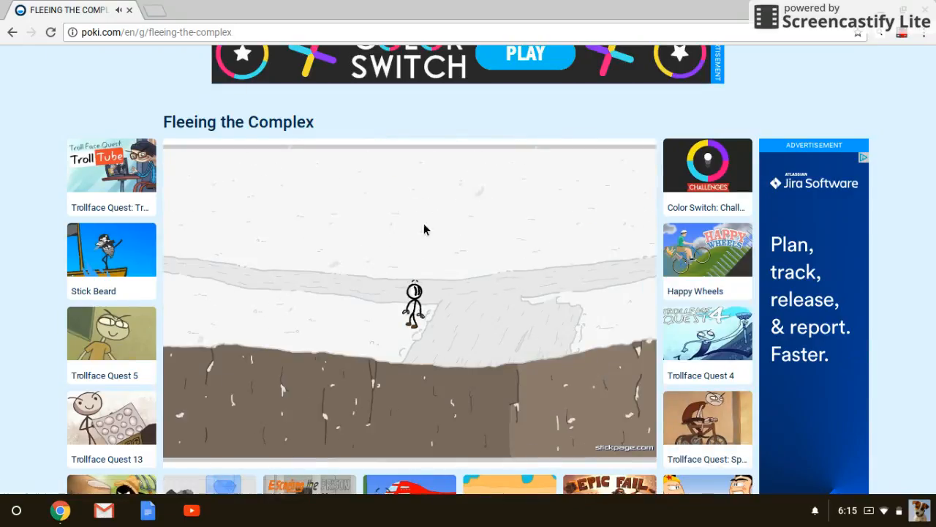
Adjust system volume during the credits, view the progress map and close it to resume Transfer Cell.
key(XF86AudioLowerVolume)
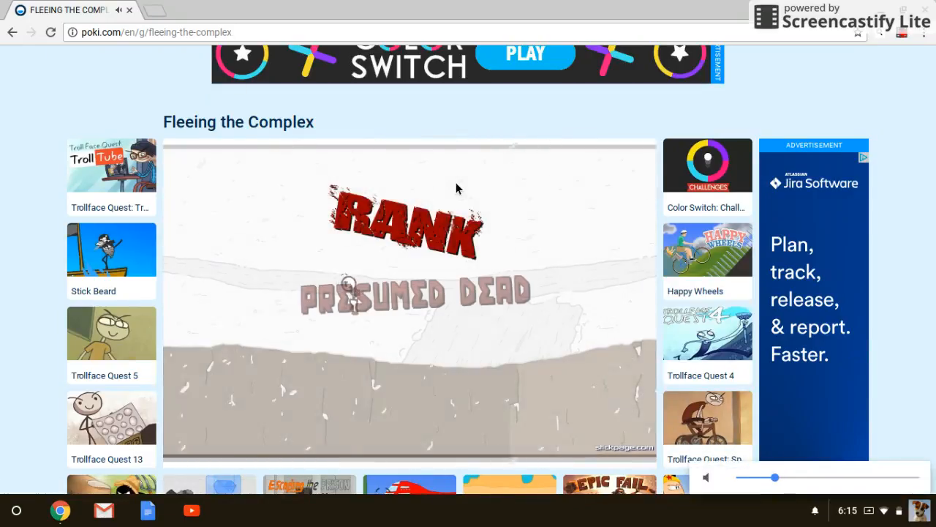
key(XF86AudioLowerVolume)
key(XF86AudioLowerVolume)
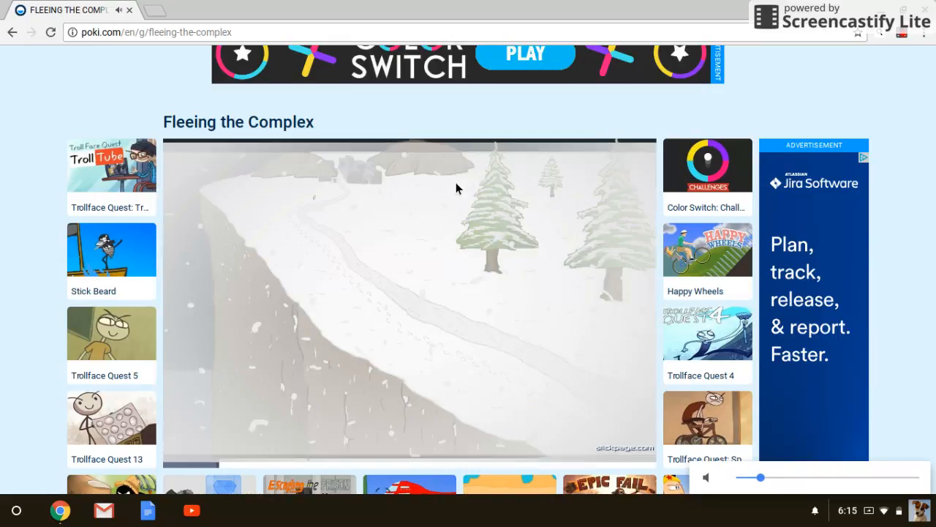
key(XF86AudioRaiseVolume)
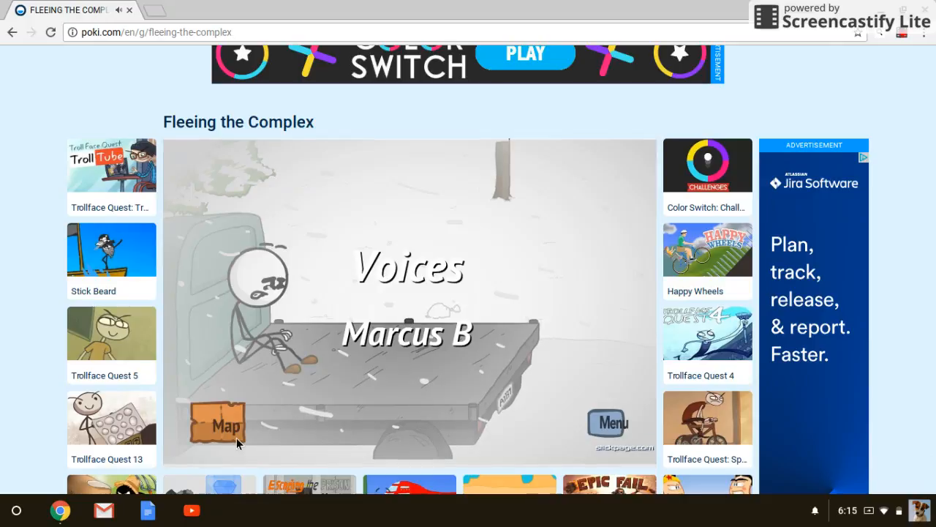
click(218, 441)
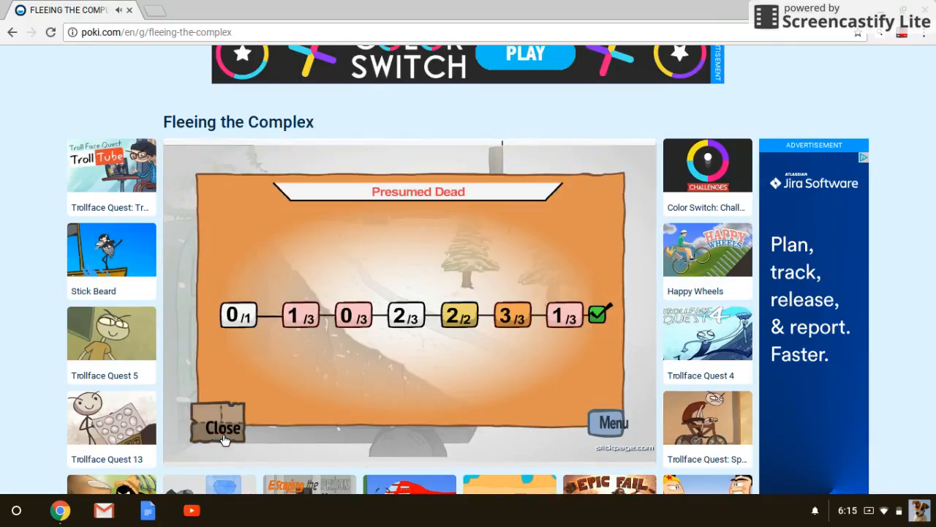
click(240, 313)
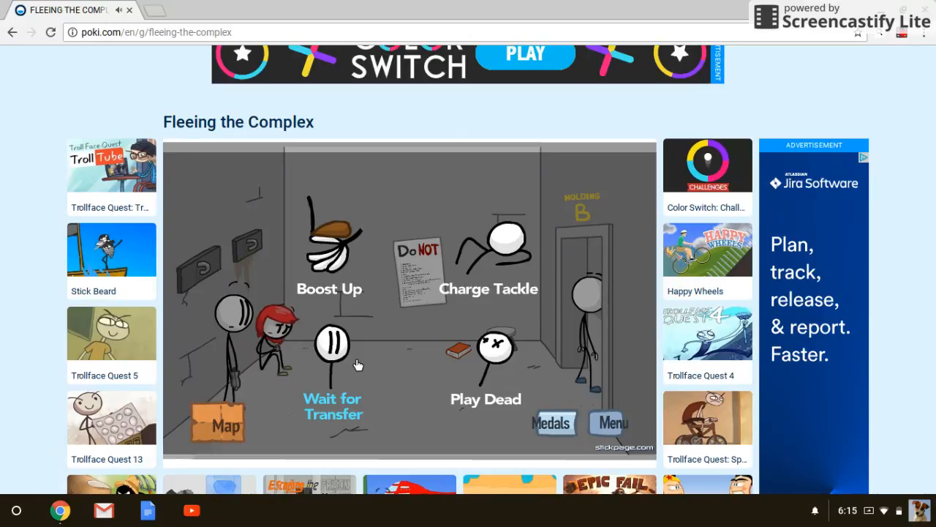
Boost Up into the vent and climb the hatch-room ladder toward the warehouse, lowering the volume.
click(337, 244)
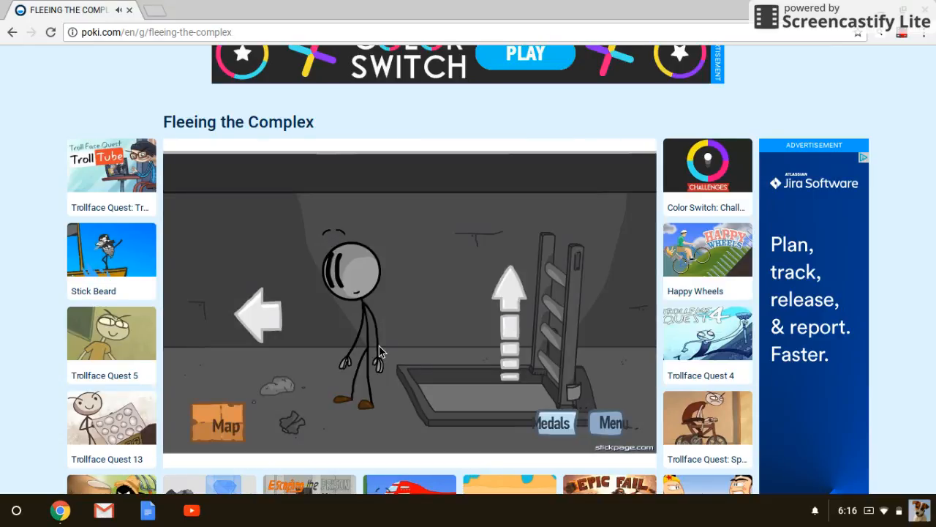
click(510, 315)
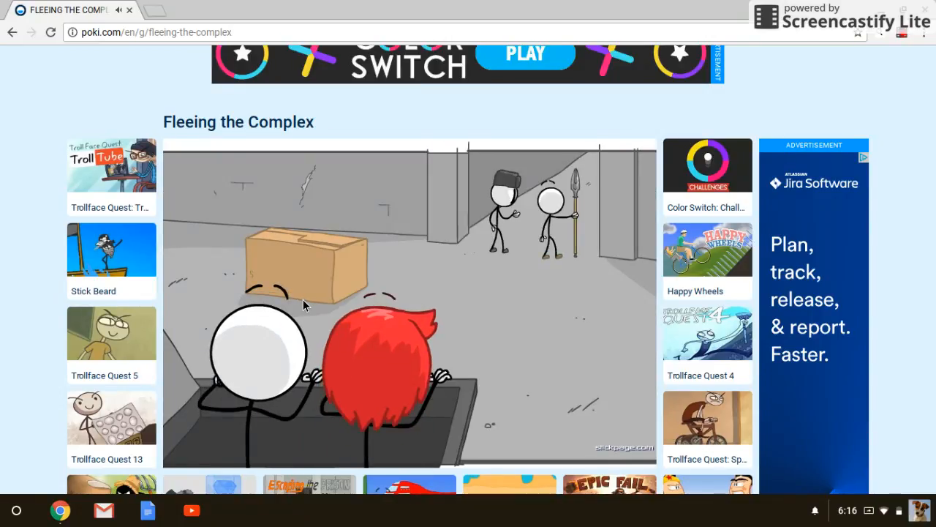
key(XF86AudioLowerVolume)
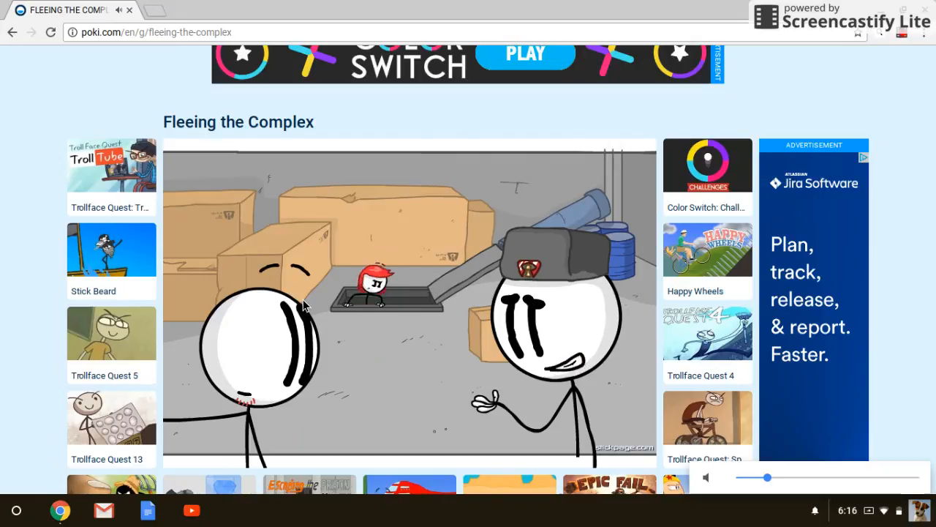
key(XF86AudioLowerVolume)
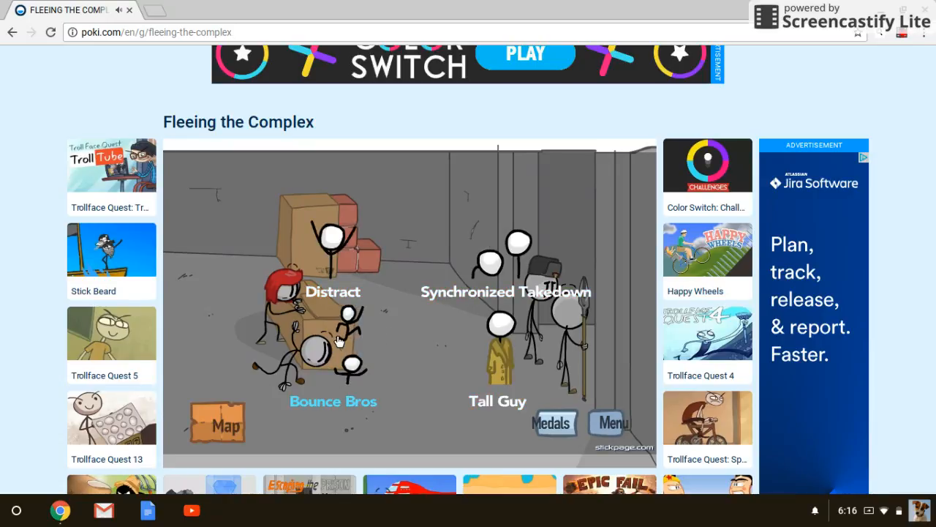
Fail one box-room move against the guards, retry, and win with Synchronized Takedown.
click(322, 254)
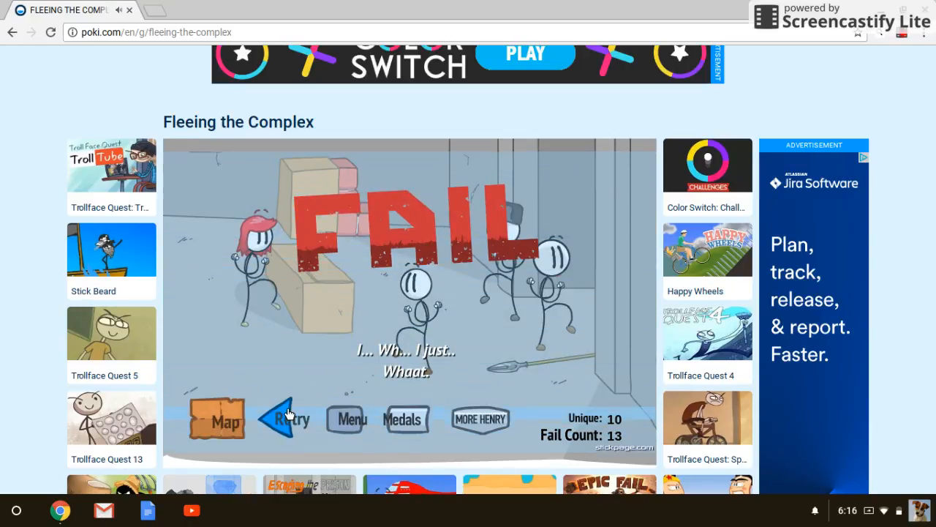
click(289, 414)
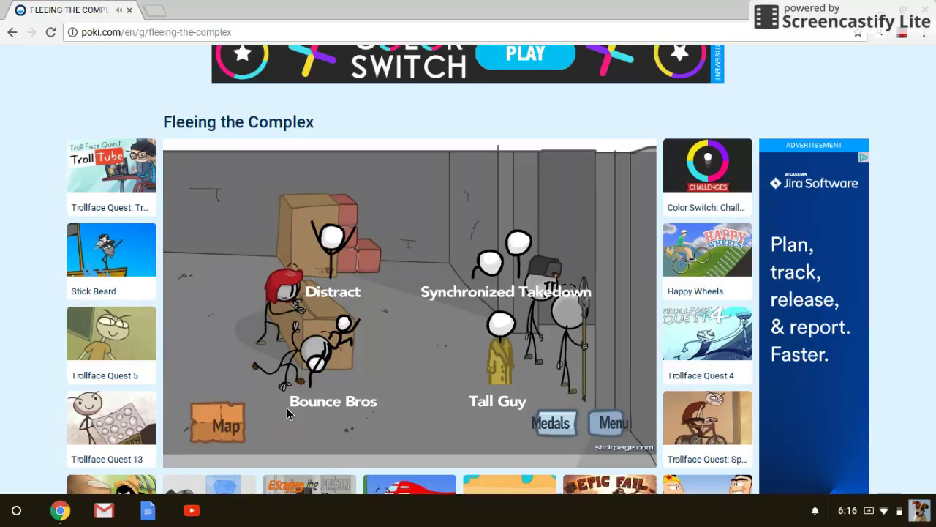
click(518, 269)
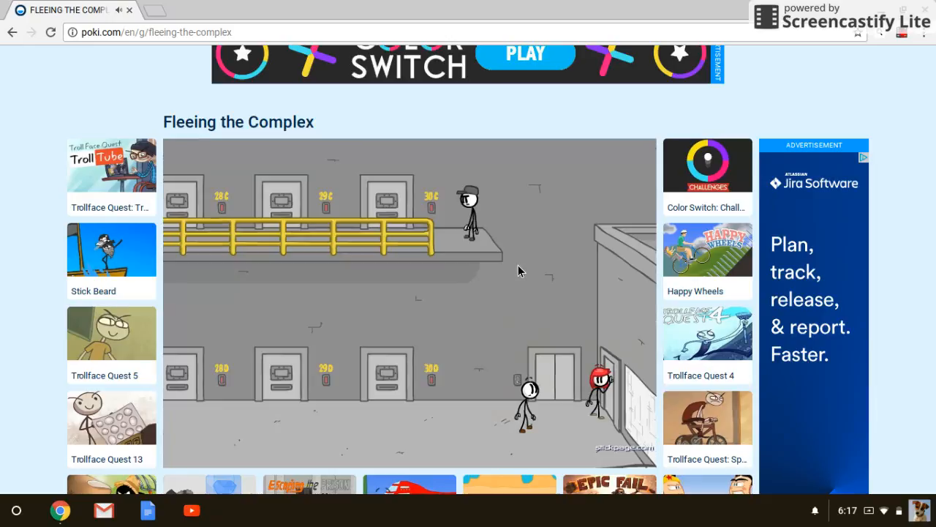
Fail the corridor with Judo Throw and GraviToR v2.0, then get past the guard with The Force.
key(XF86AudioLowerVolume)
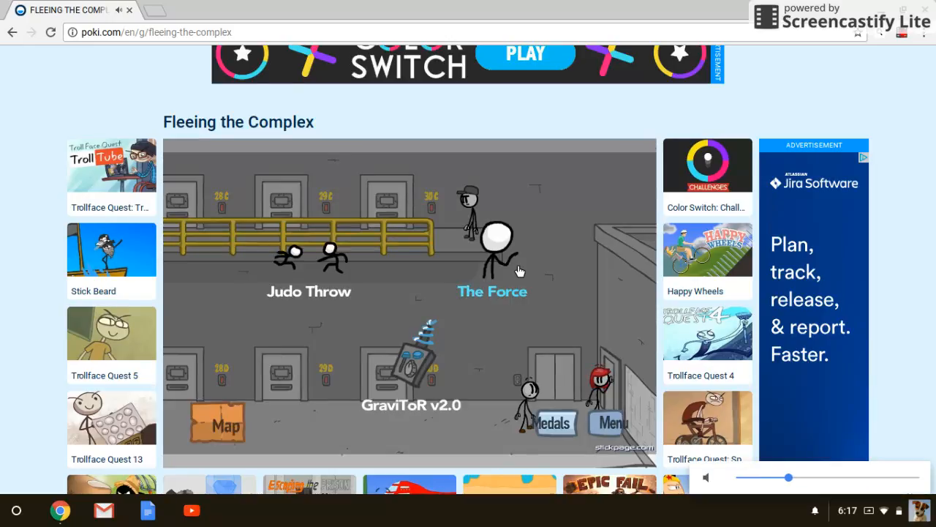
click(316, 252)
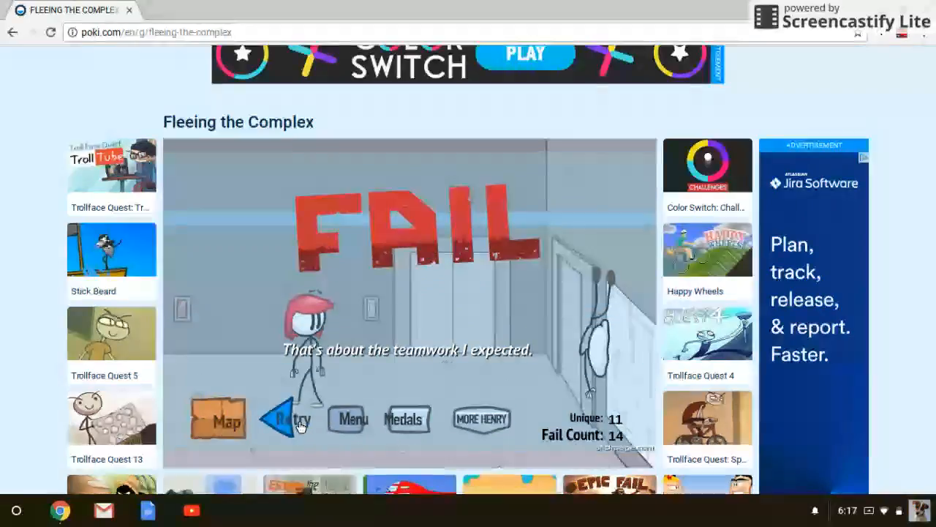
click(299, 425)
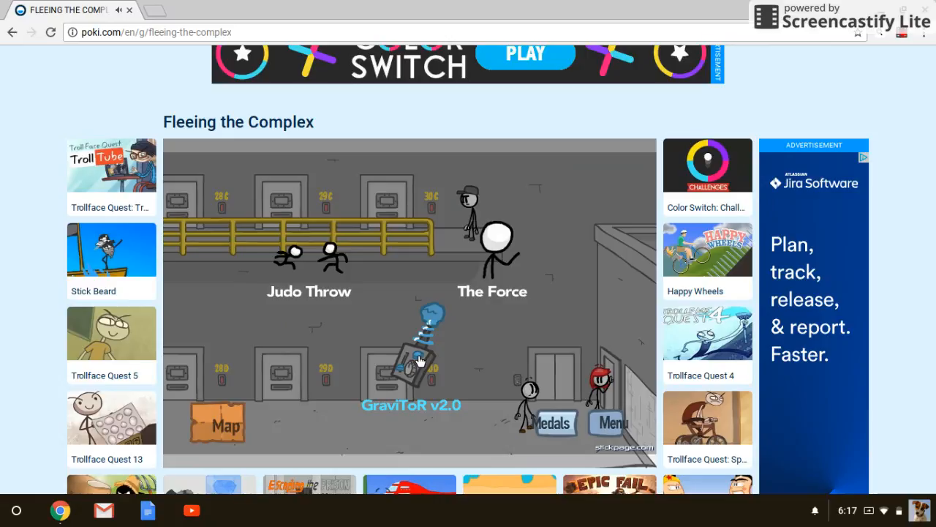
click(419, 357)
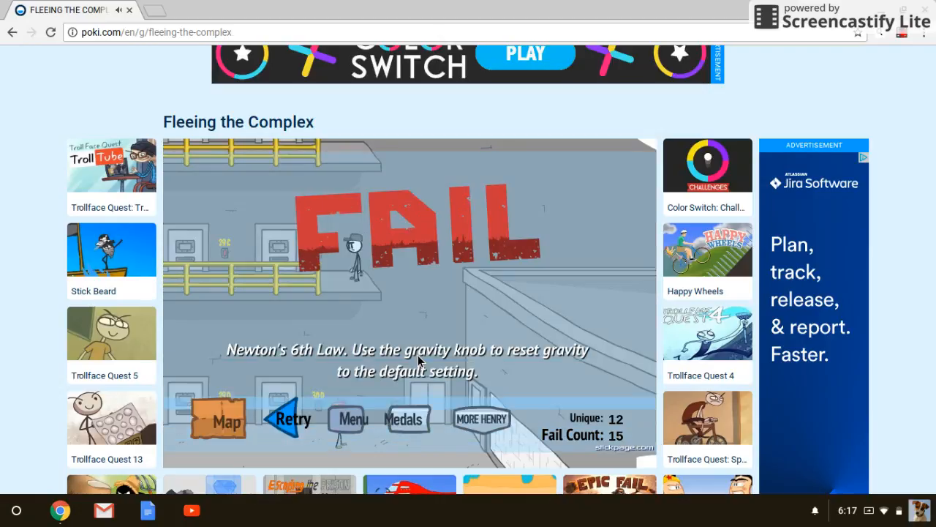
click(315, 418)
click(500, 241)
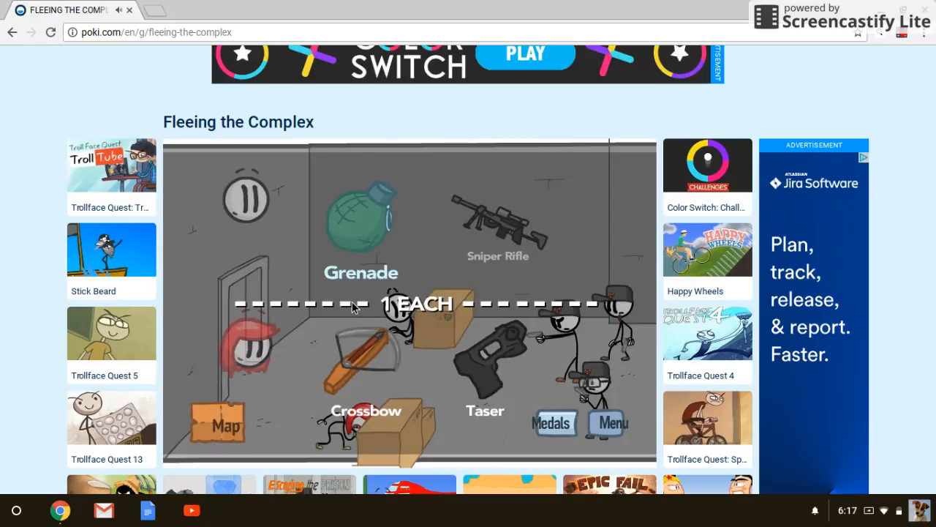
Fail the storage-room guard fight with three different weapons, retrying after each FAIL.
click(355, 350)
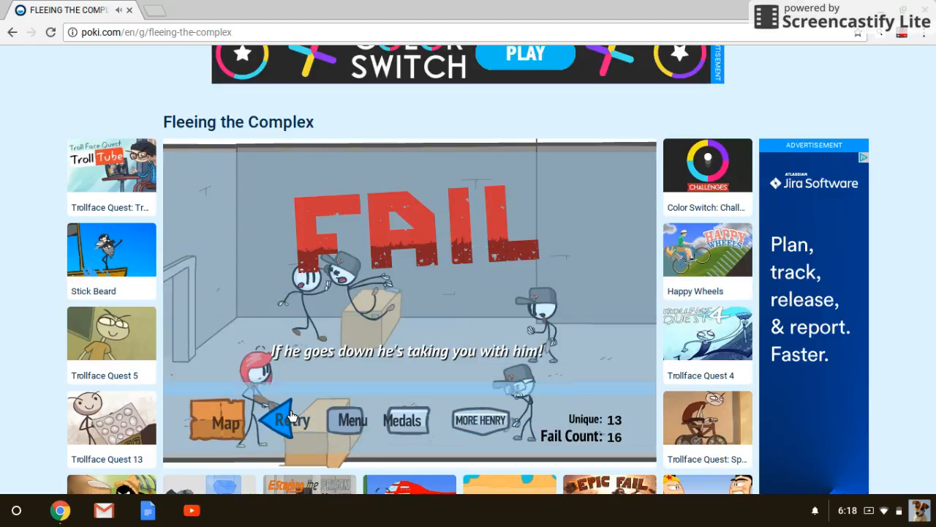
click(290, 416)
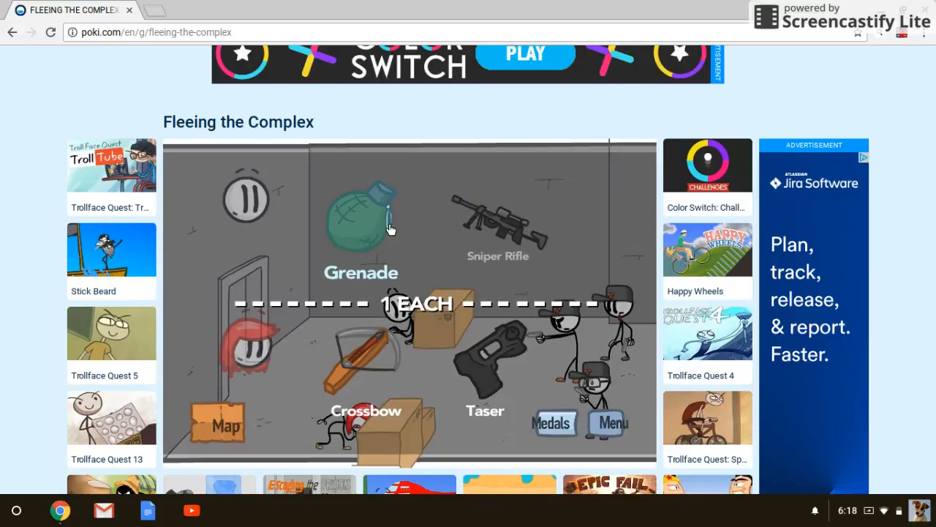
click(495, 391)
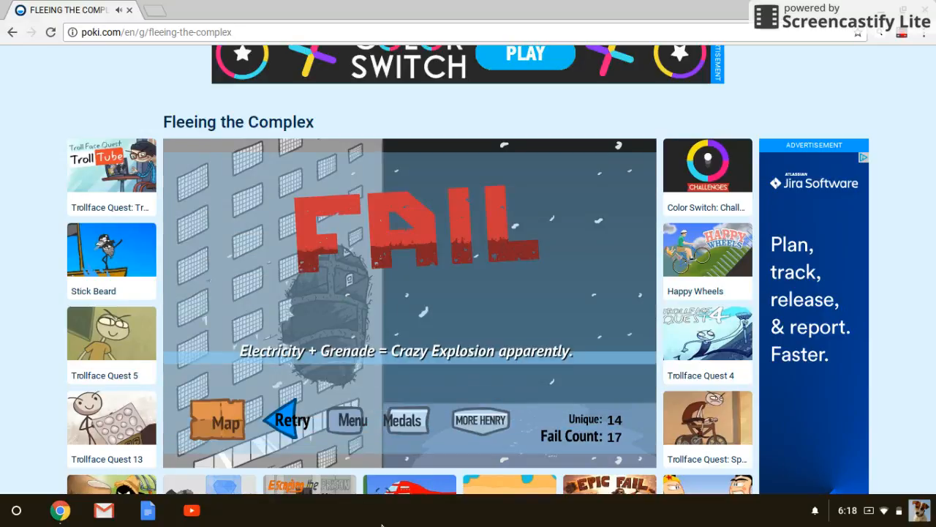
click(296, 423)
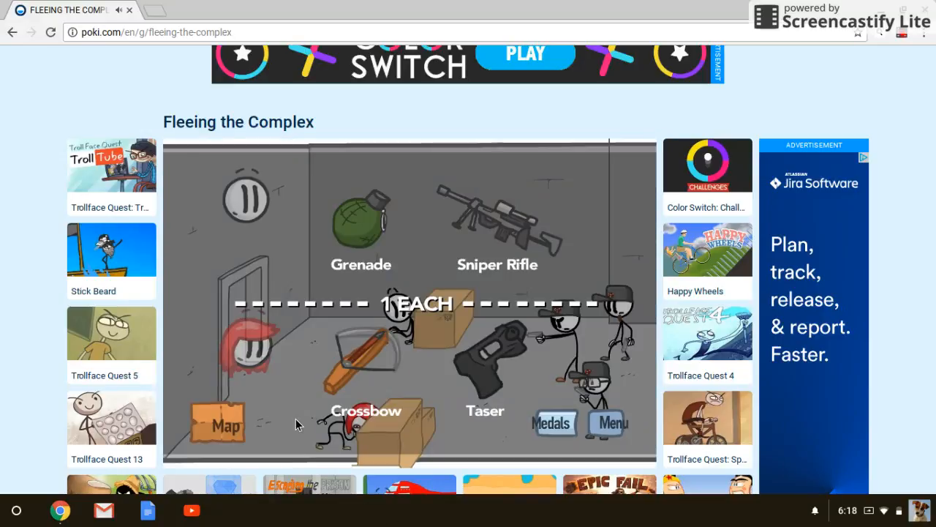
click(340, 375)
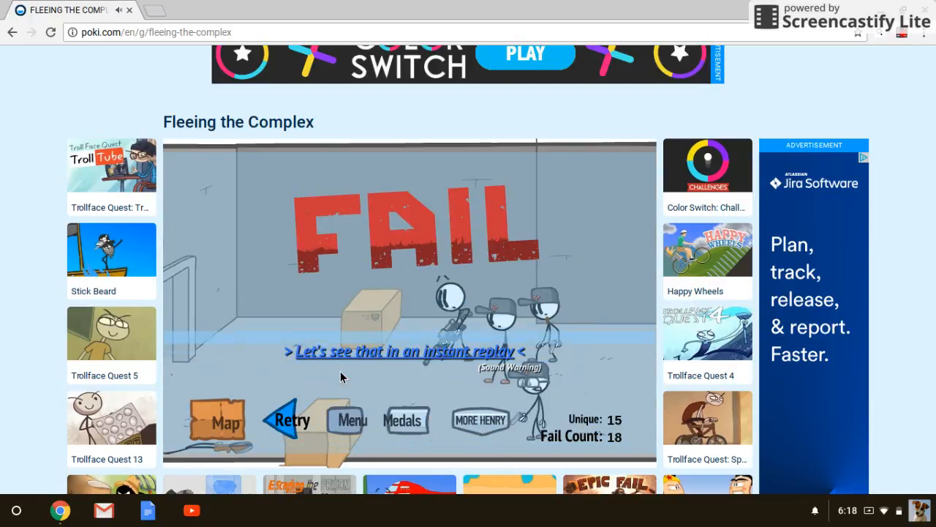
Watch the instant replay, lower the volume, then win the fight with the Sniper Rifle.
click(405, 352)
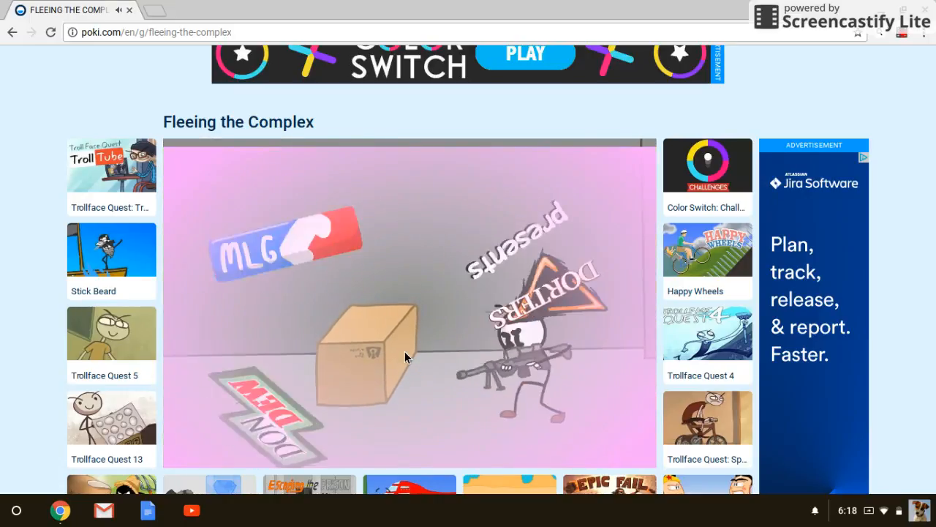
key(XF86AudioLowerVolume)
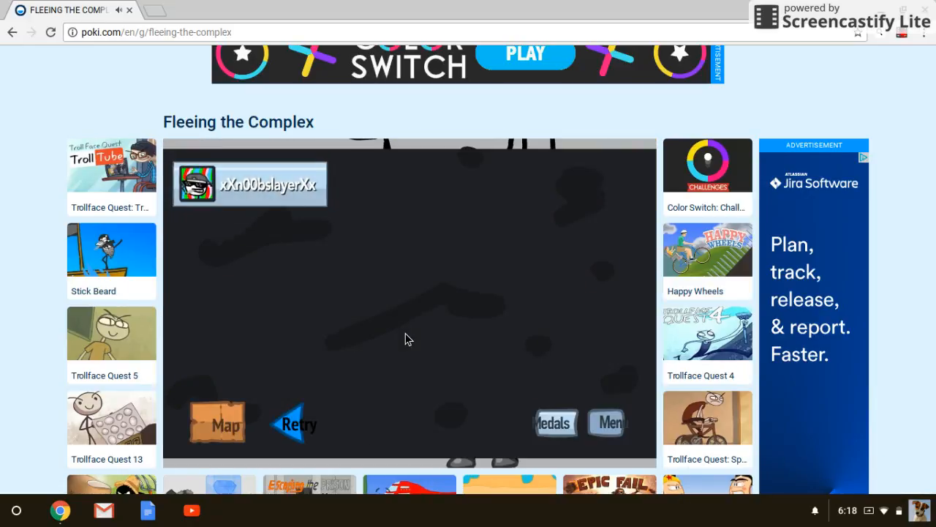
click(301, 420)
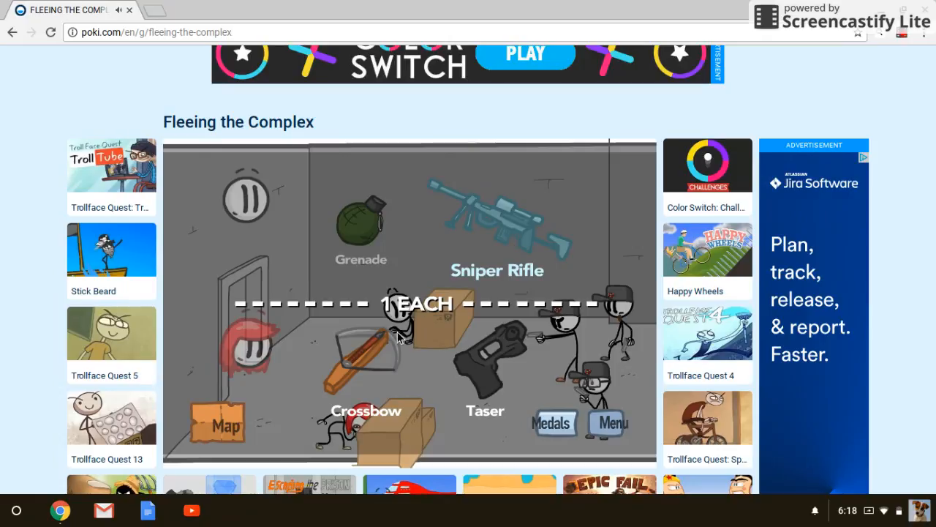
click(501, 339)
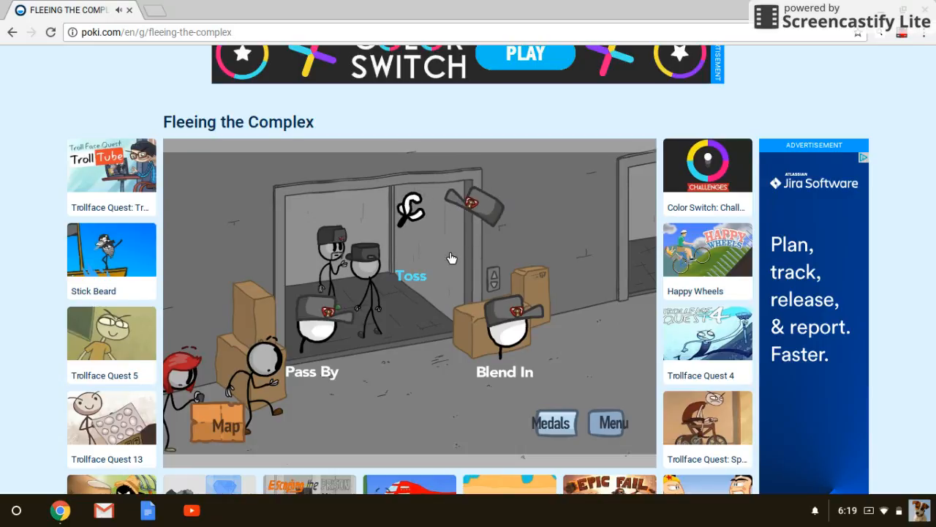
Pass the elevator guards with Toss, fail with Adrenaline, and retry the snowy escape.
click(452, 254)
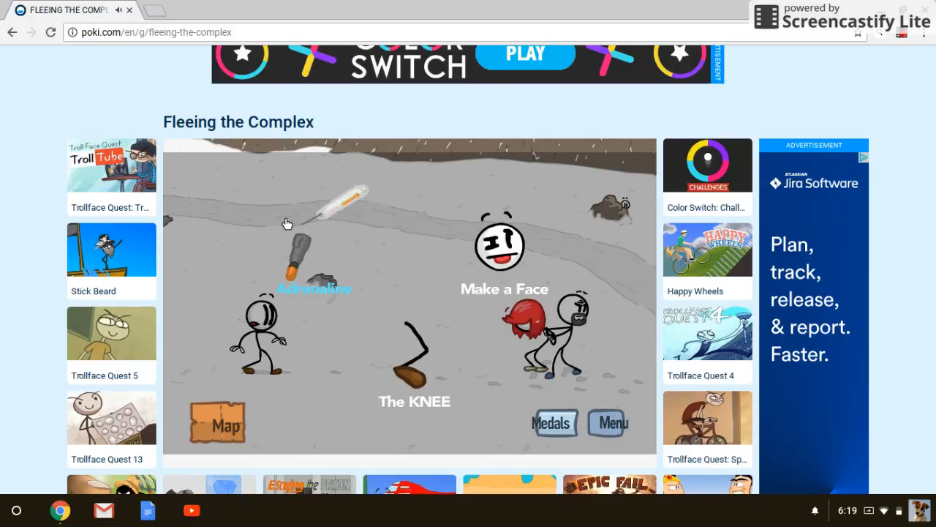
click(303, 248)
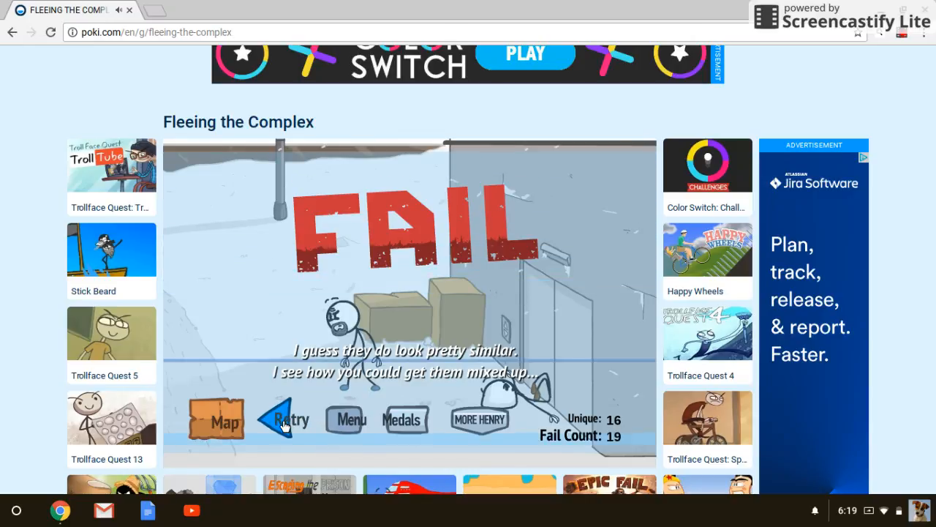
click(284, 423)
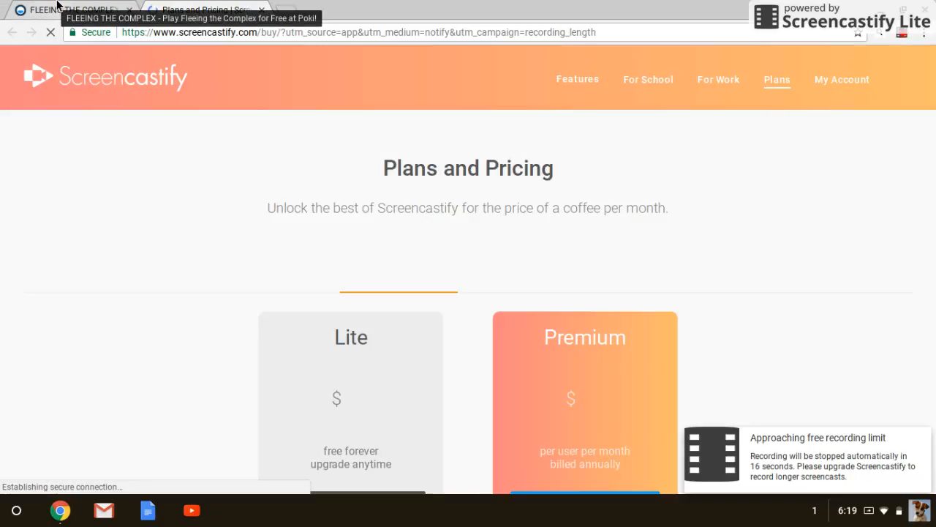
Return to the game, free Ellie with Make a Face, and close the Plans and Pricing page.
click(56, 6)
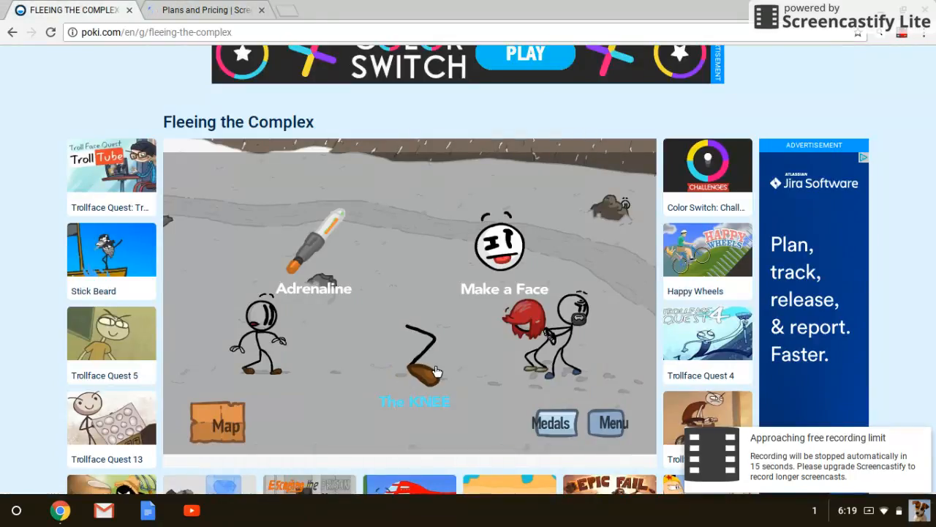
click(508, 285)
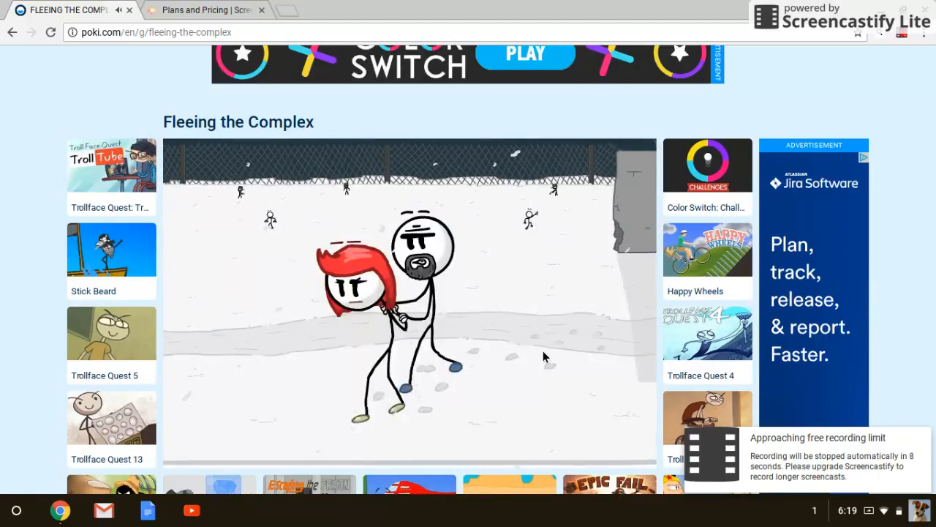
click(261, 9)
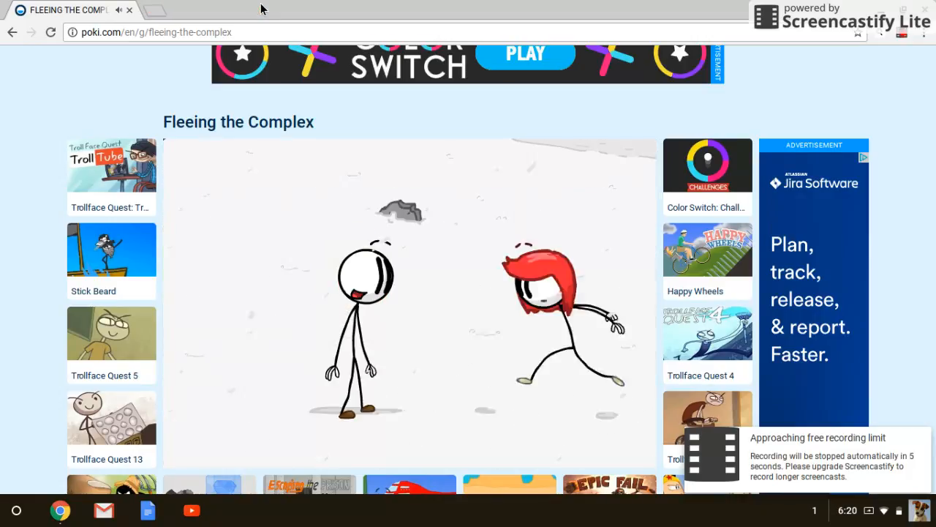